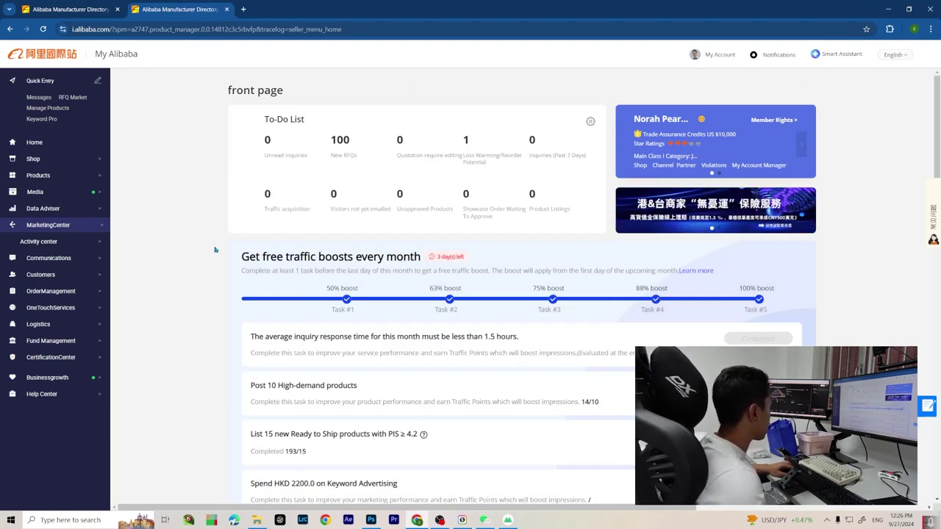
# - Go to Marketing Center > Activity center > Discount campaign to list the limited-time discount events
pyautogui.moveTo(70, 232)
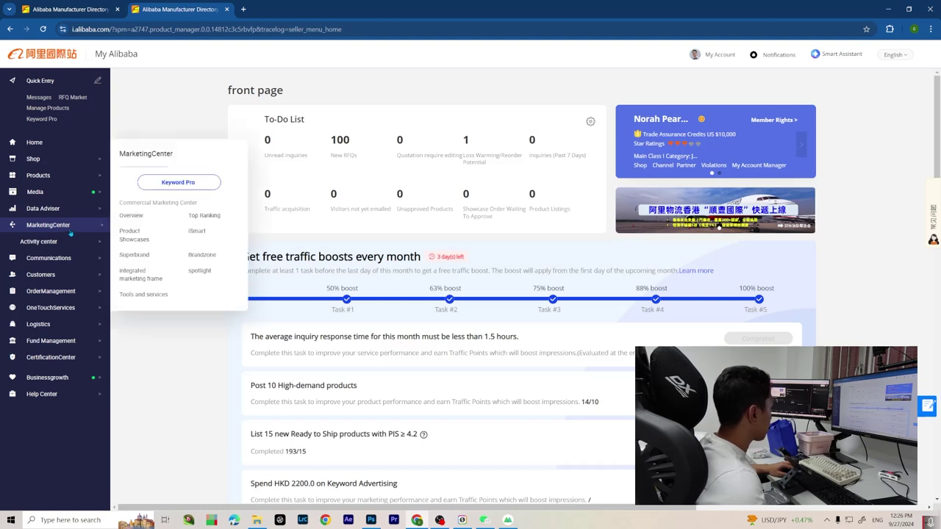
pyautogui.moveTo(46, 245)
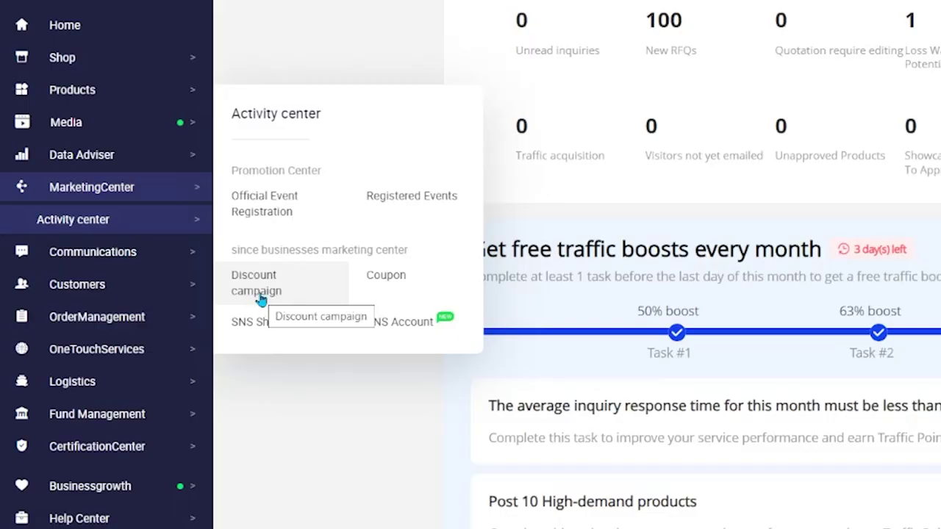
pyautogui.click(133, 281)
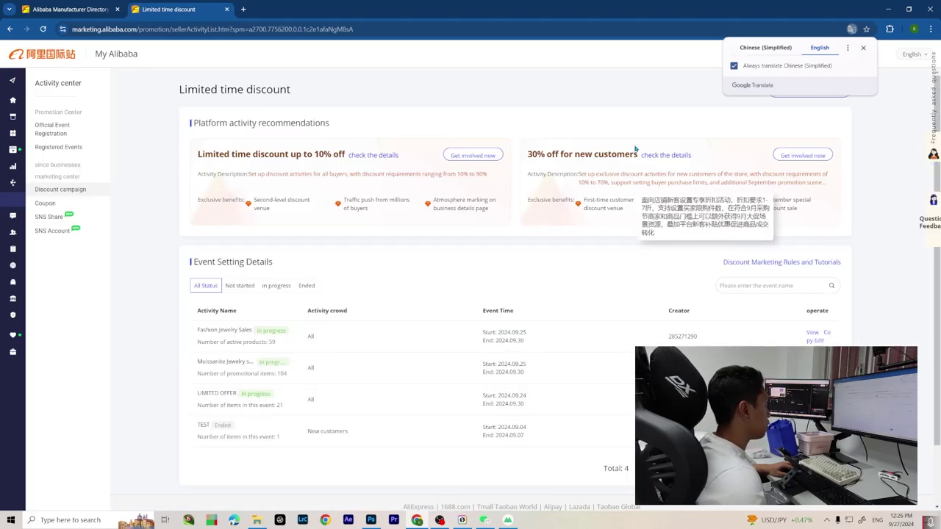
# - Keep the page translated into English, reload it, and begin a new discount event
pyautogui.click(778, 49)
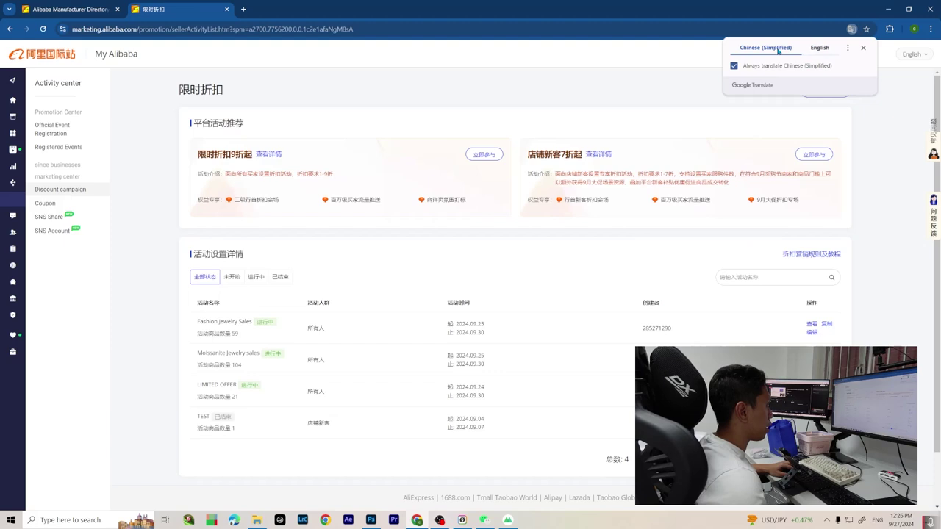
pyautogui.click(820, 47)
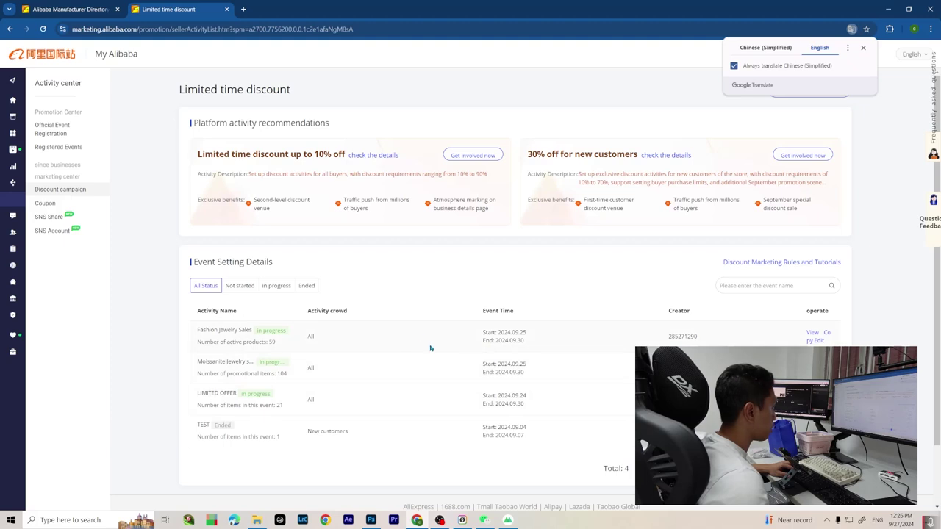
pyautogui.press('F5')
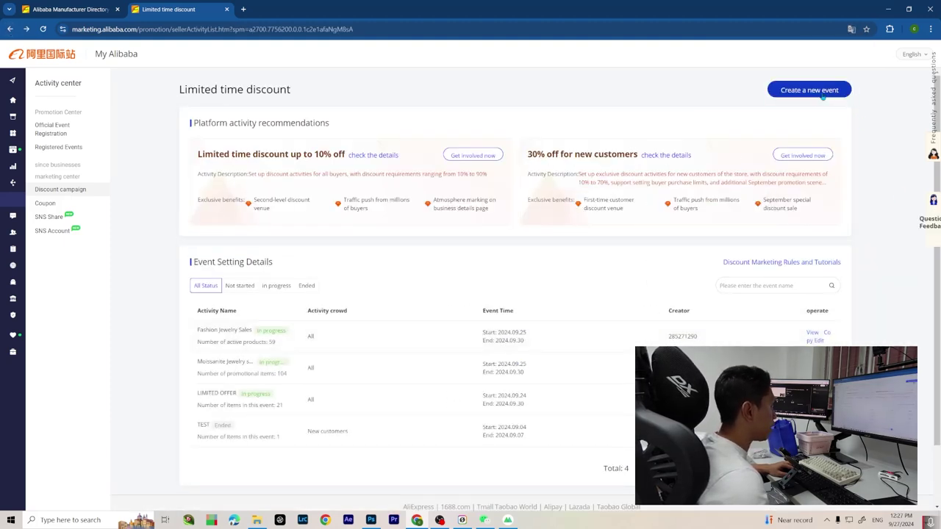
pyautogui.click(822, 94)
# - Name the new event 'Test Sales'
pyautogui.click(228, 133)
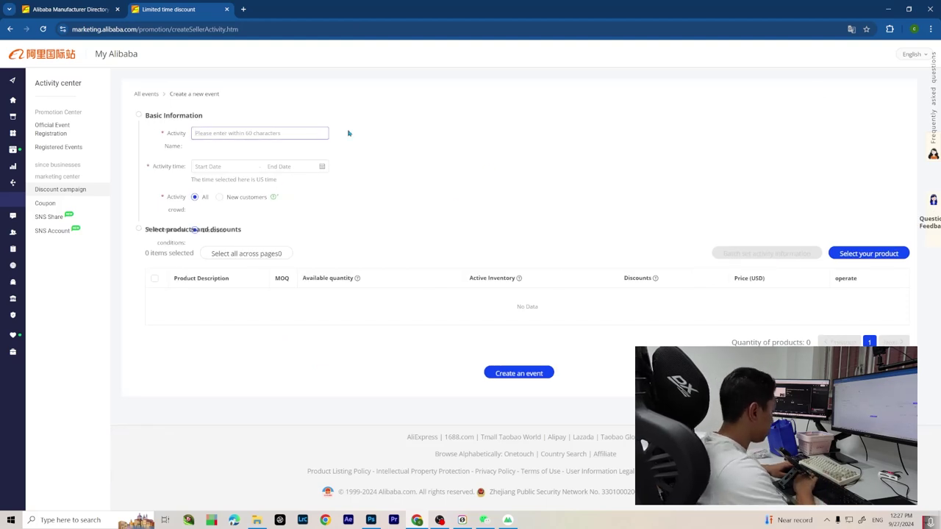
pyautogui.write('lales')
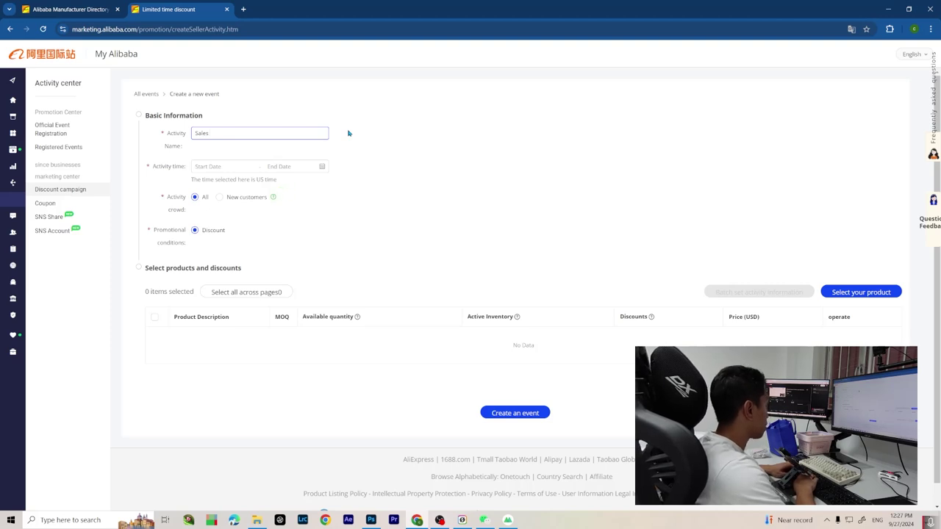
pyautogui.press('Left')
pyautogui.press('Left')
pyautogui.press('Left')
pyautogui.press('Left')
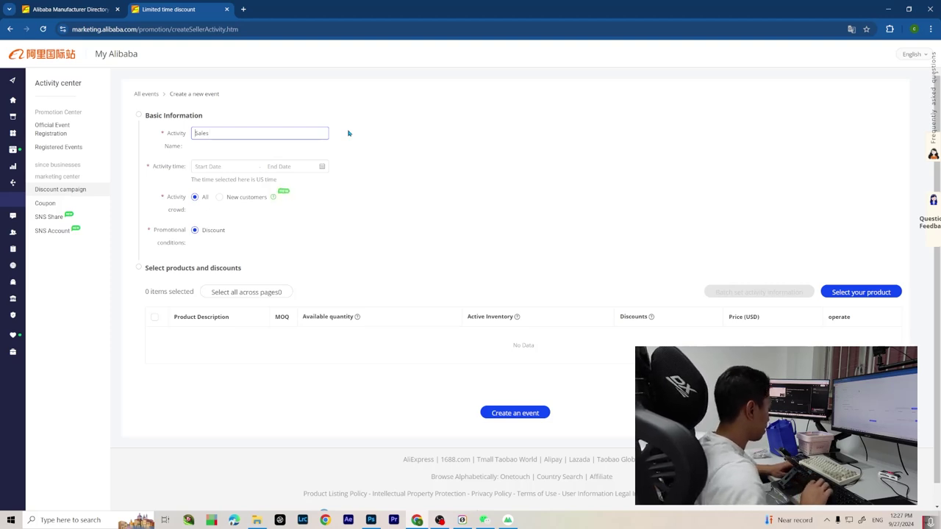
pyautogui.write('Test')
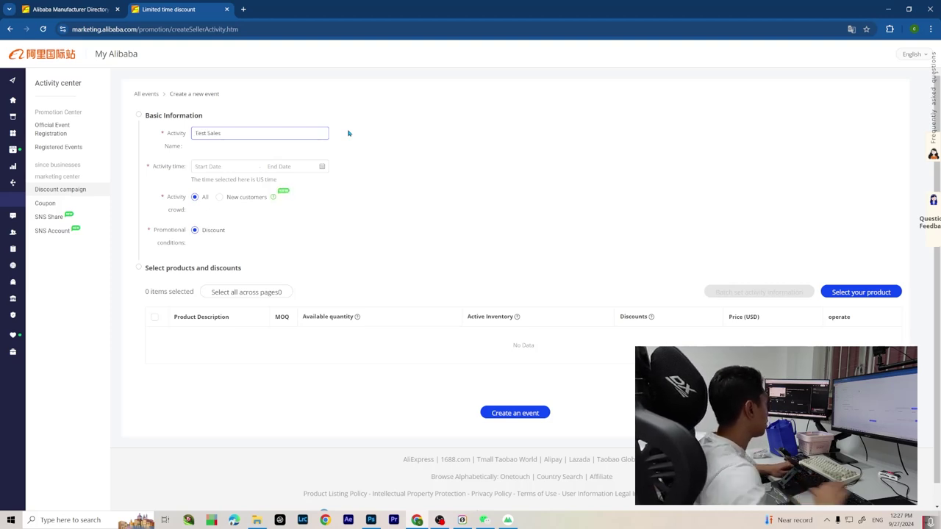
# - Set the event to run from 27 to 28 September 2024
pyautogui.click(219, 166)
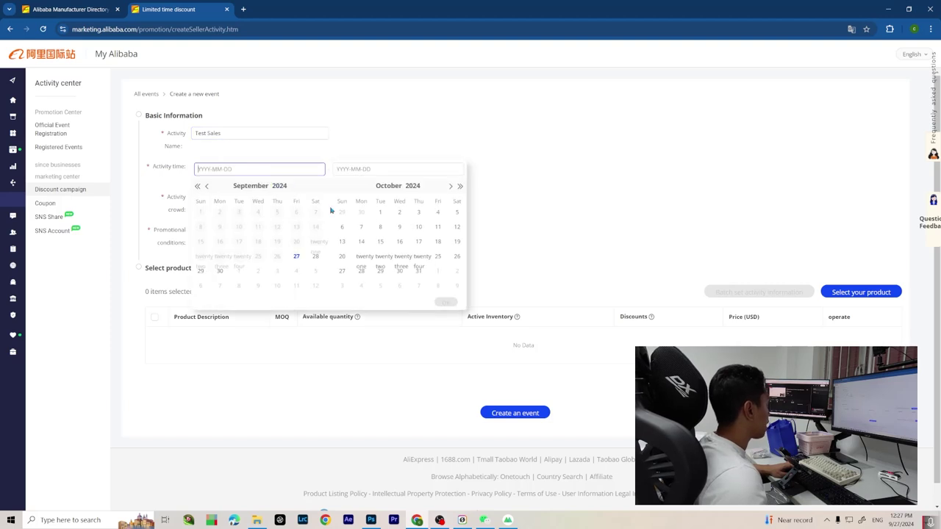
pyautogui.click(295, 256)
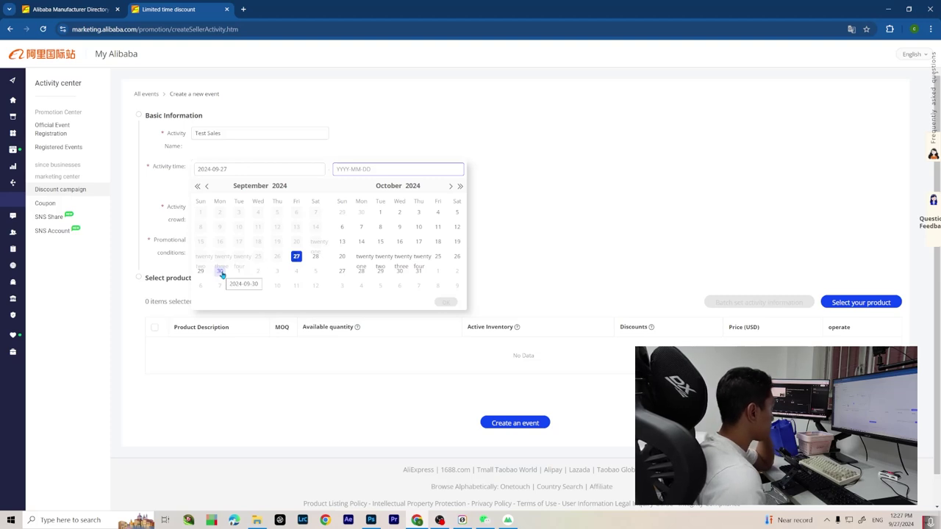
pyautogui.click(316, 257)
pyautogui.click(446, 301)
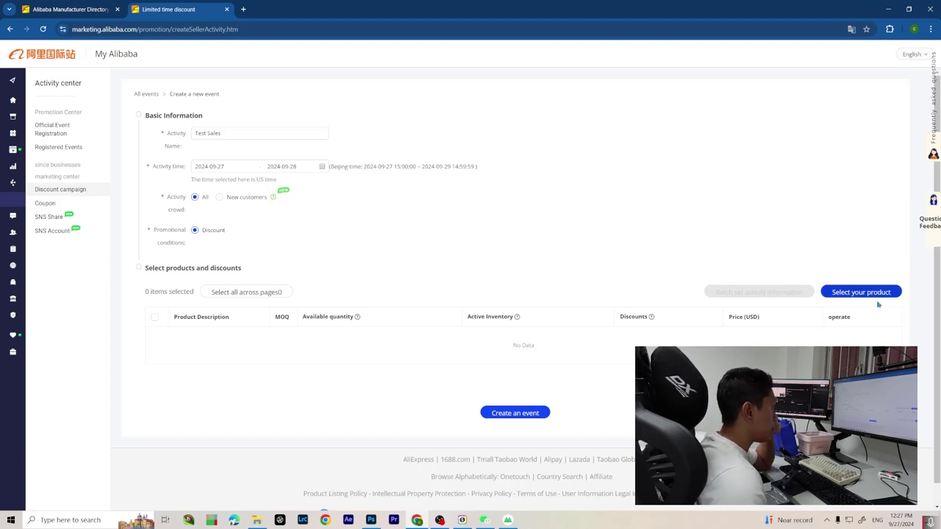
pyautogui.click(855, 292)
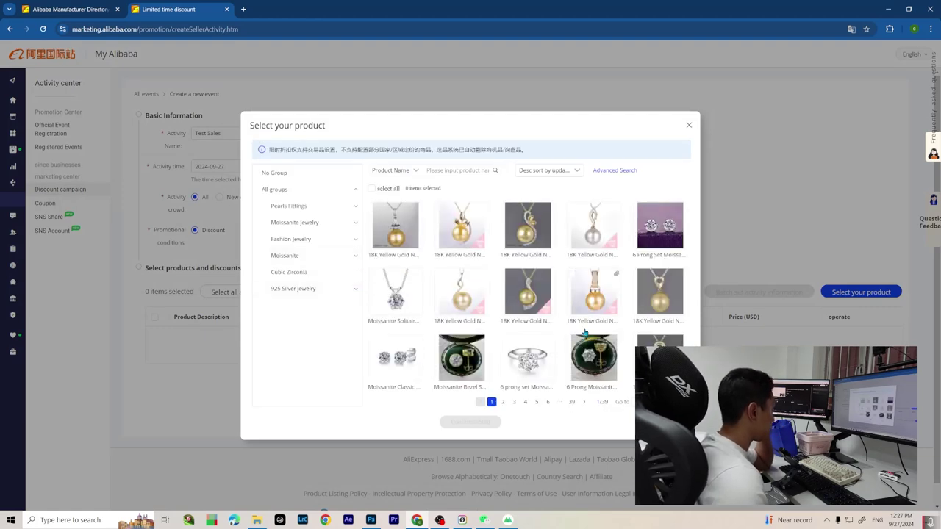
# - Pick the Moissanite 7mm item from the Moissanite group and add it to the event
pyautogui.click(356, 255)
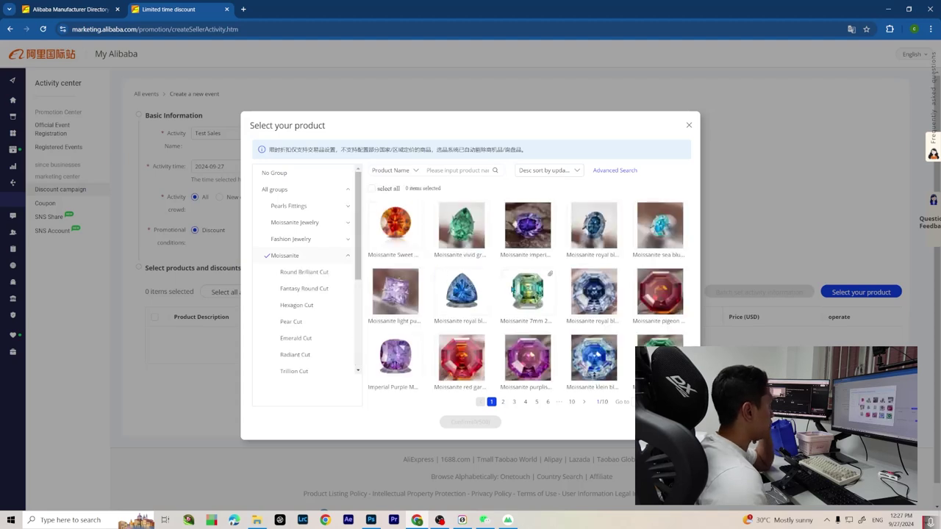
pyautogui.click(294, 236)
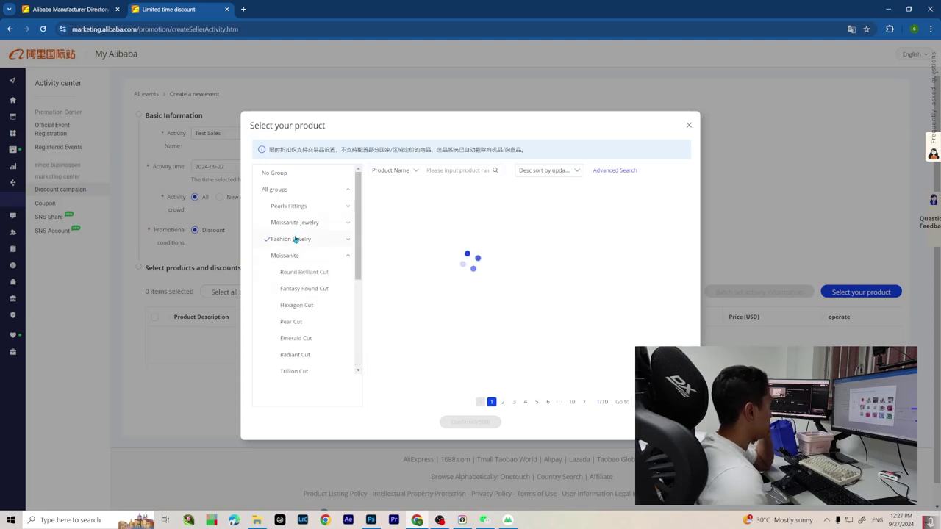
pyautogui.click(330, 257)
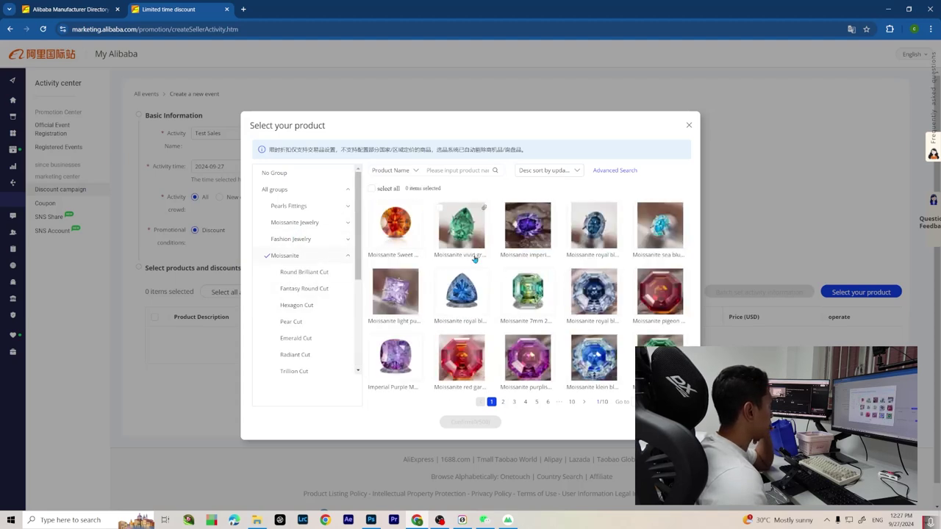
pyautogui.click(527, 292)
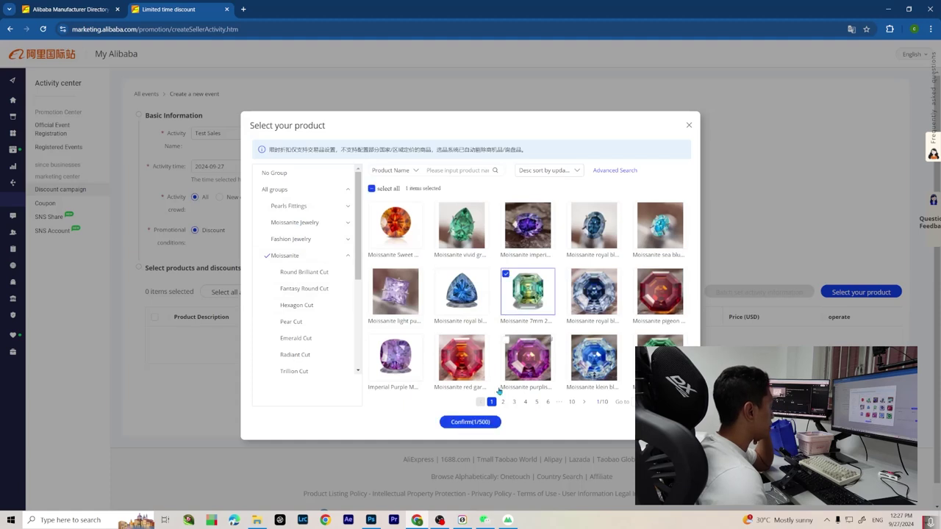
pyautogui.click(474, 421)
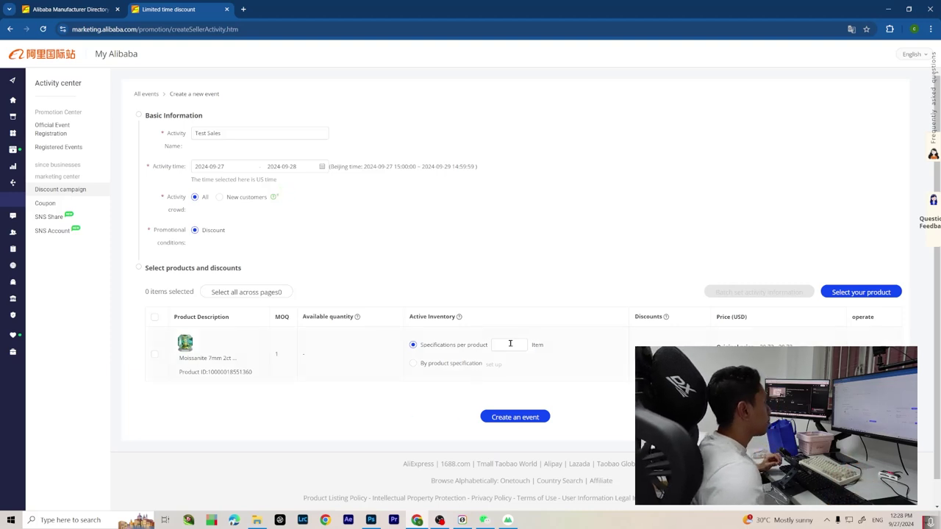
# - Enter 5 as the moissanite product's per-product activity inventory
pyautogui.moveTo(409, 316); pyautogui.dragTo(457, 318)
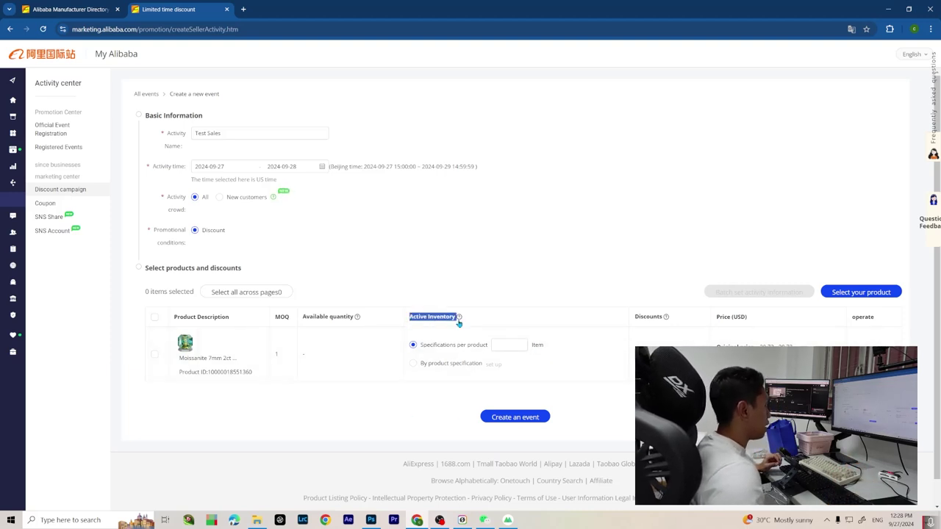
pyautogui.click(488, 325)
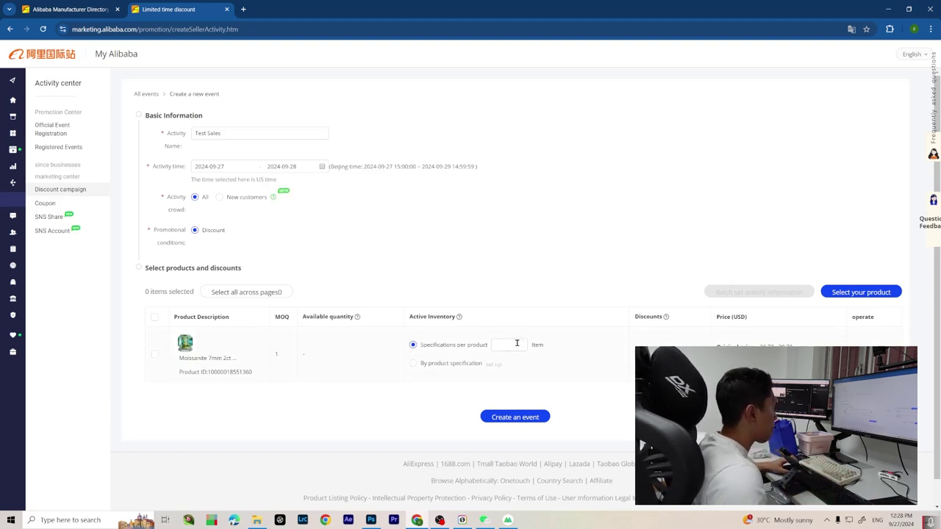
pyautogui.click(517, 343)
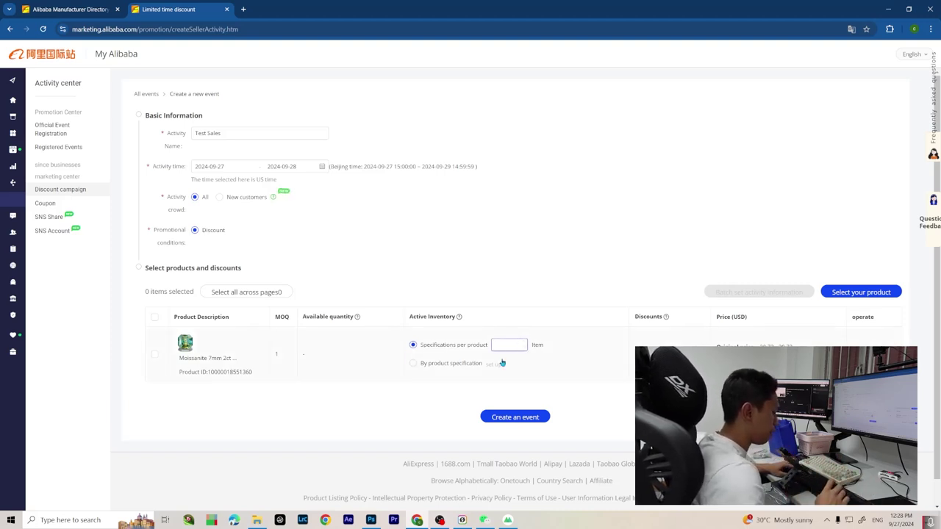
pyautogui.write('5')
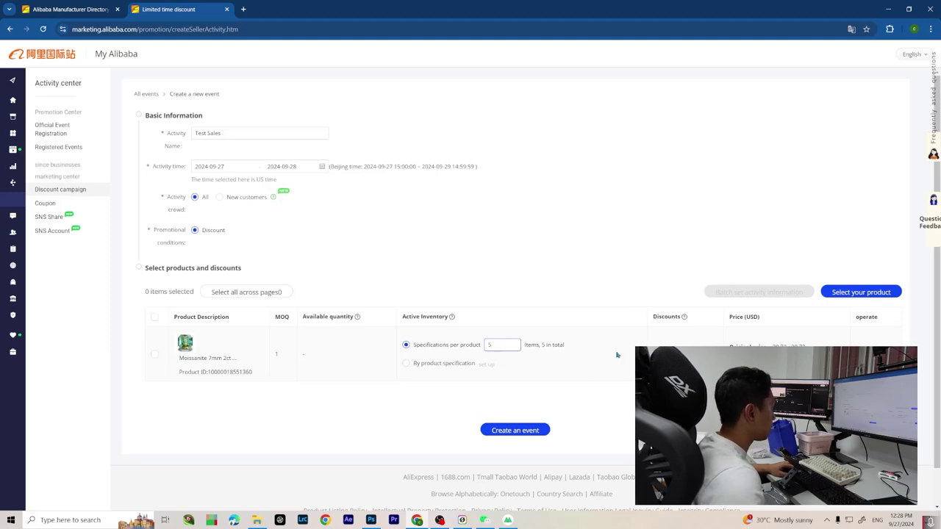
pyautogui.click(568, 363)
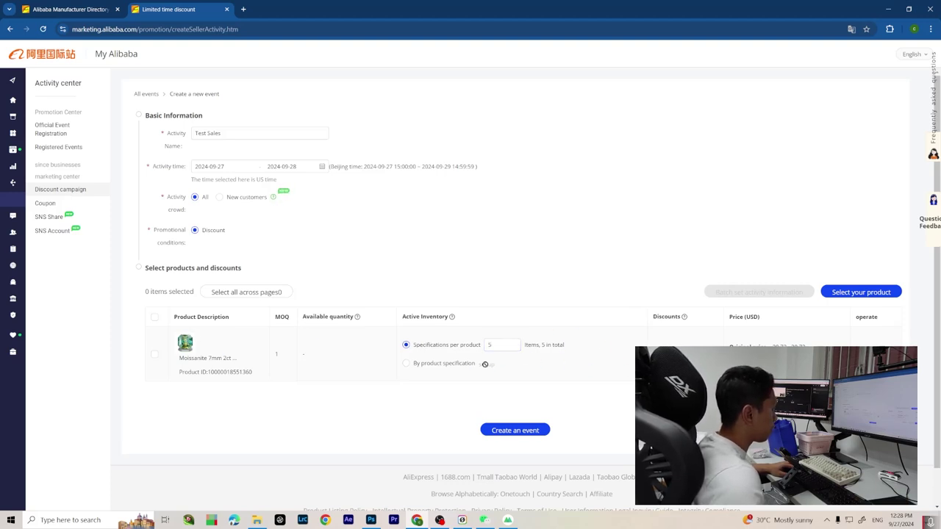
# - Try the per-specification SKU stock setup, cancel it, and return to per-product inventory
pyautogui.click(408, 365)
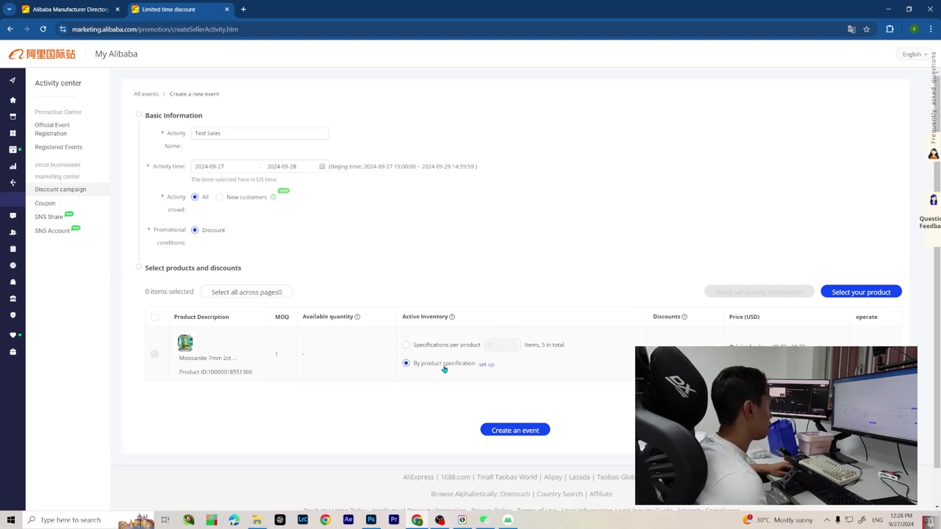
pyautogui.click(486, 365)
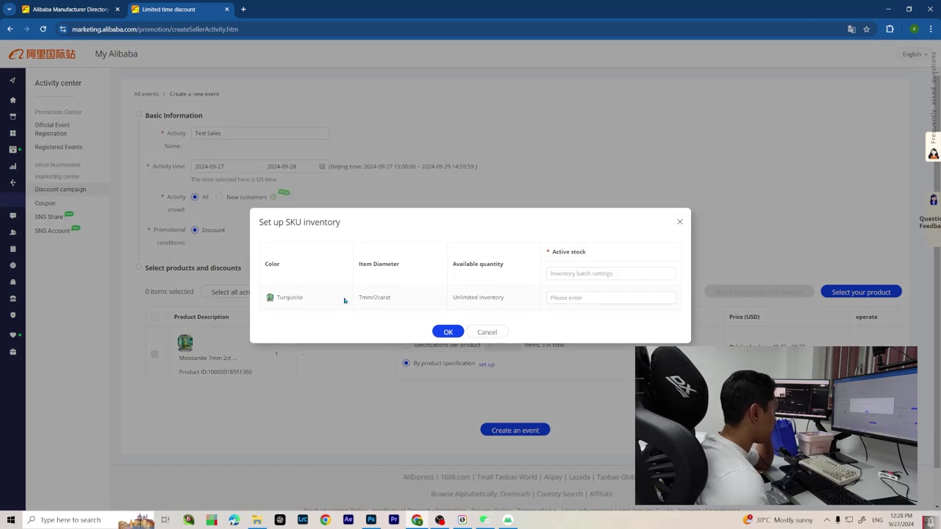
pyautogui.moveTo(343, 300); pyautogui.dragTo(372, 299)
pyautogui.click(571, 296)
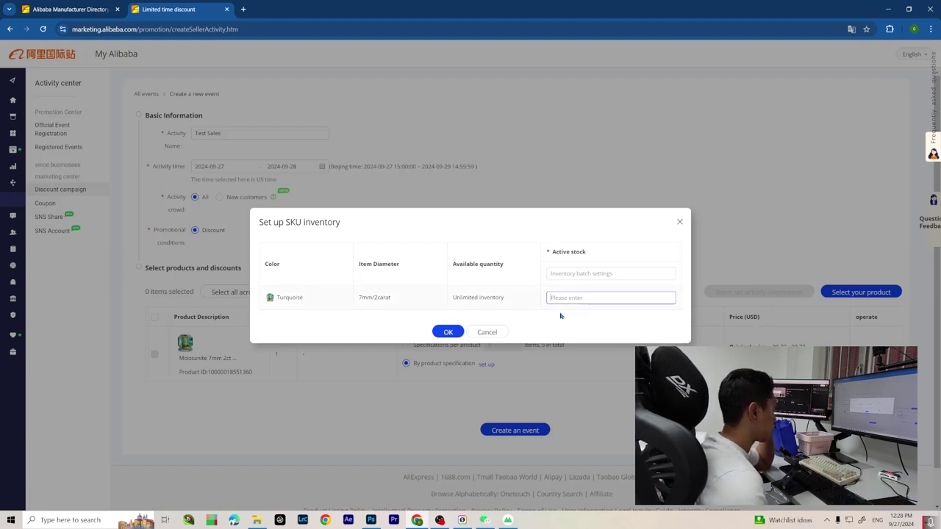
pyautogui.click(448, 333)
pyautogui.click(487, 332)
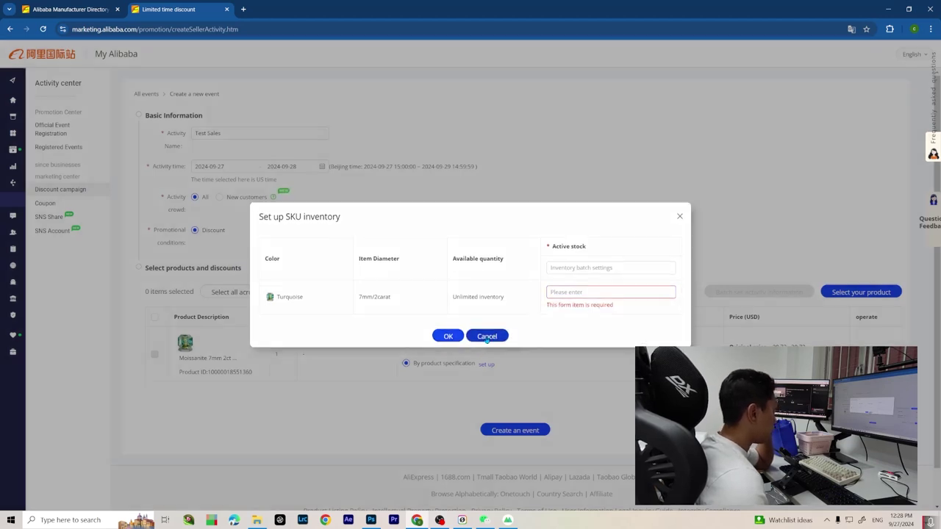
pyautogui.click(416, 346)
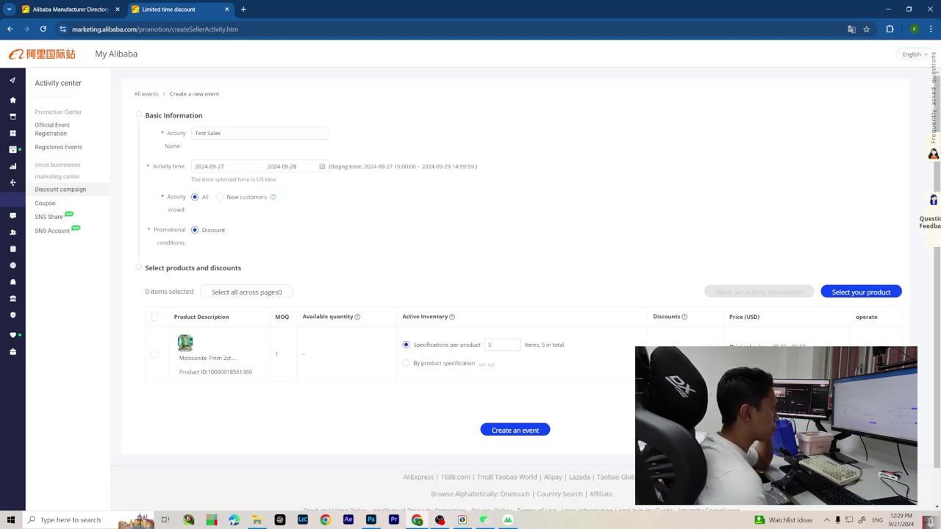
pyautogui.moveTo(684, 318)
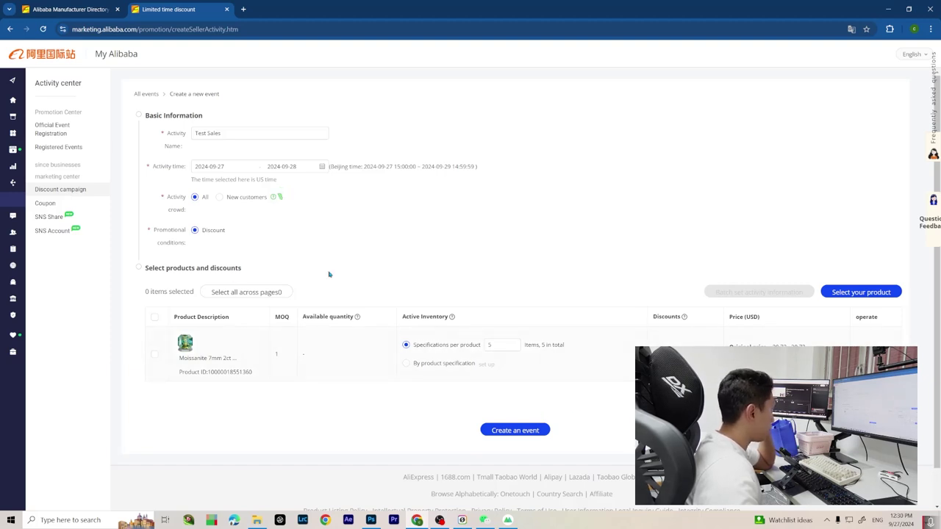
# - Add all 16 products from the first catalogue page to the event
pyautogui.click(833, 292)
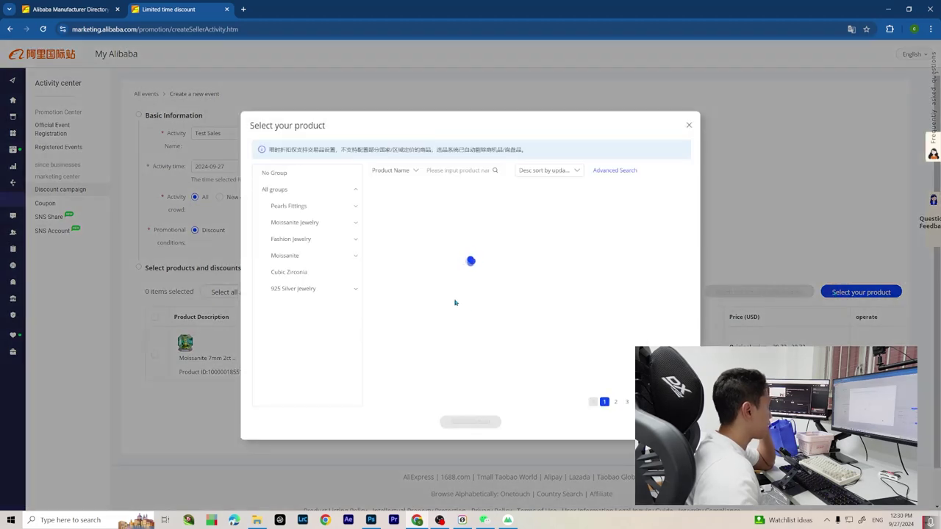
pyautogui.click(372, 188)
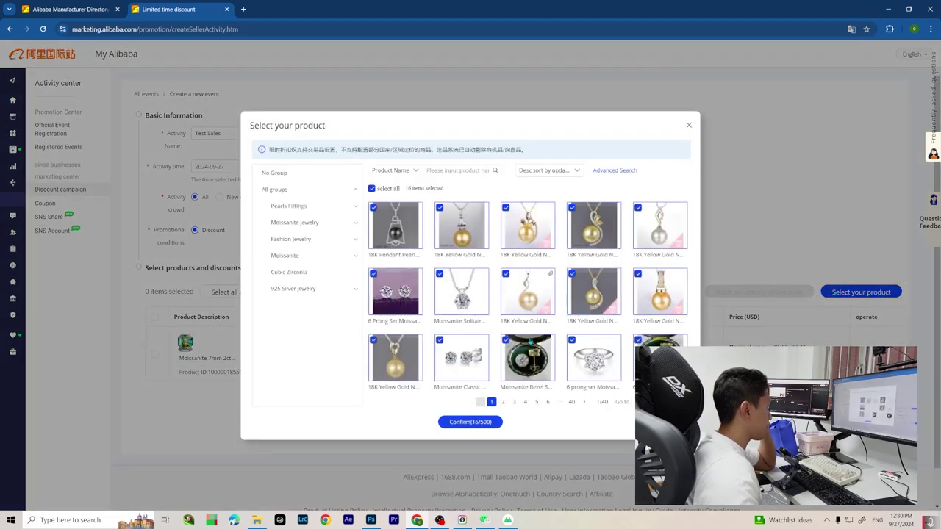
pyautogui.click(483, 423)
# - Review the added rows, noting the Moissanite item's 19.69 discounted price, and remove one product
pyautogui.scroll(-3, 563, 447)
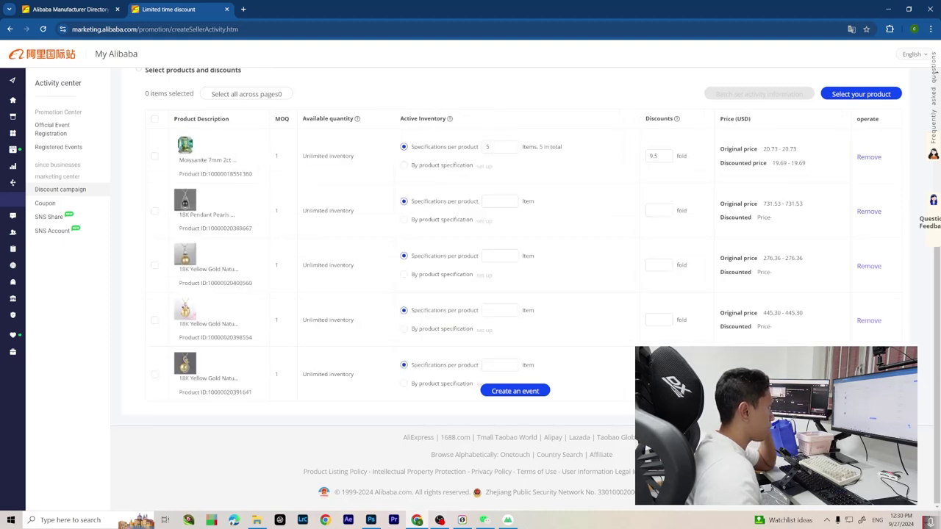
pyautogui.scroll(2, 808, 263)
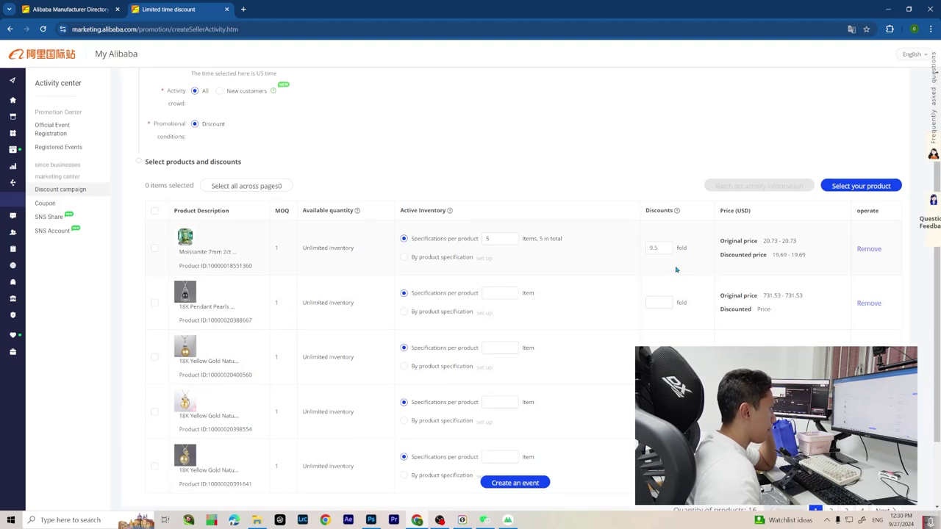
pyautogui.moveTo(765, 265); pyautogui.dragTo(807, 257)
pyautogui.scroll(-2, 769, 323)
pyautogui.scroll(3, 441, 308)
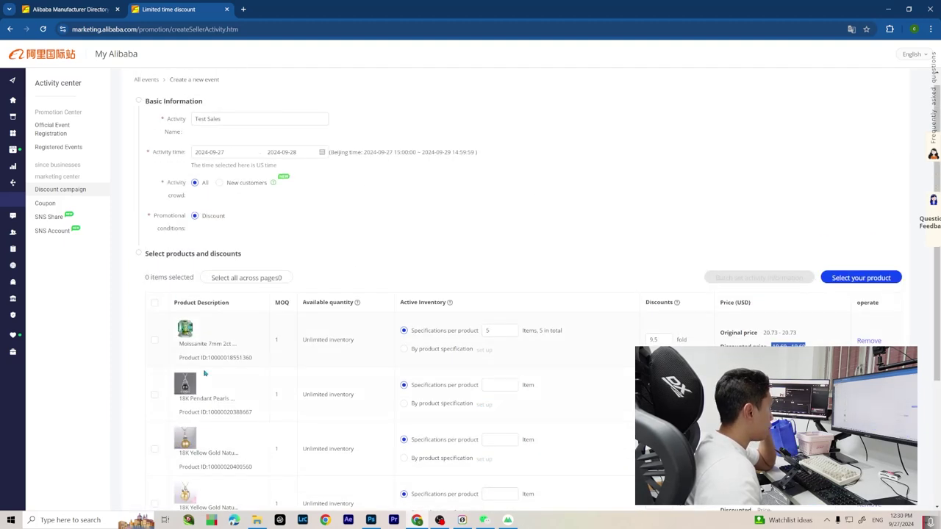
pyautogui.scroll(-1, 152, 304)
pyautogui.scroll(-2, 413, 394)
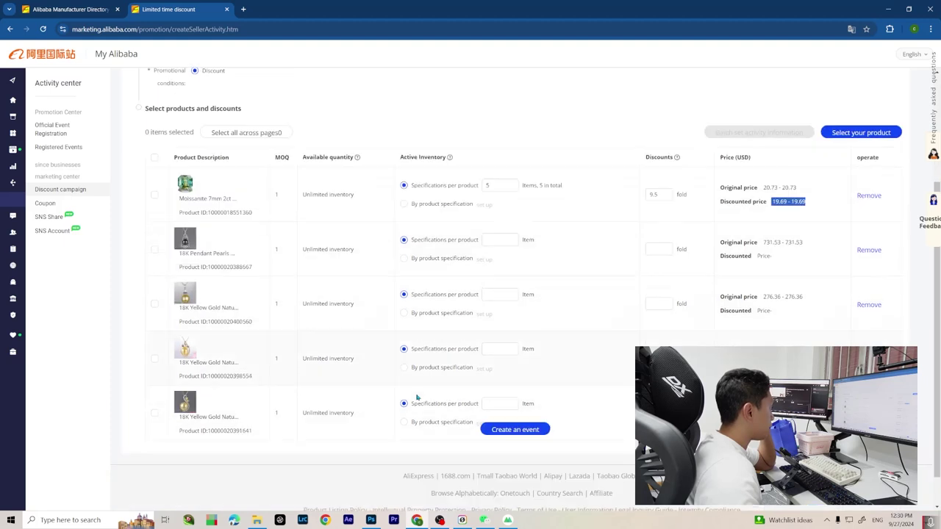
pyautogui.scroll(2, 441, 331)
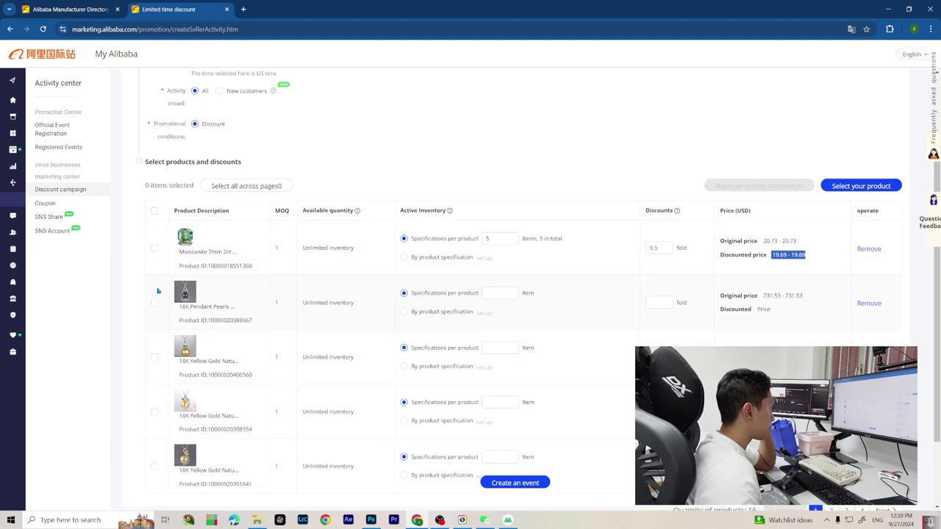
pyautogui.click(868, 303)
# - Remove all remaining products from the event list
pyautogui.click(868, 304)
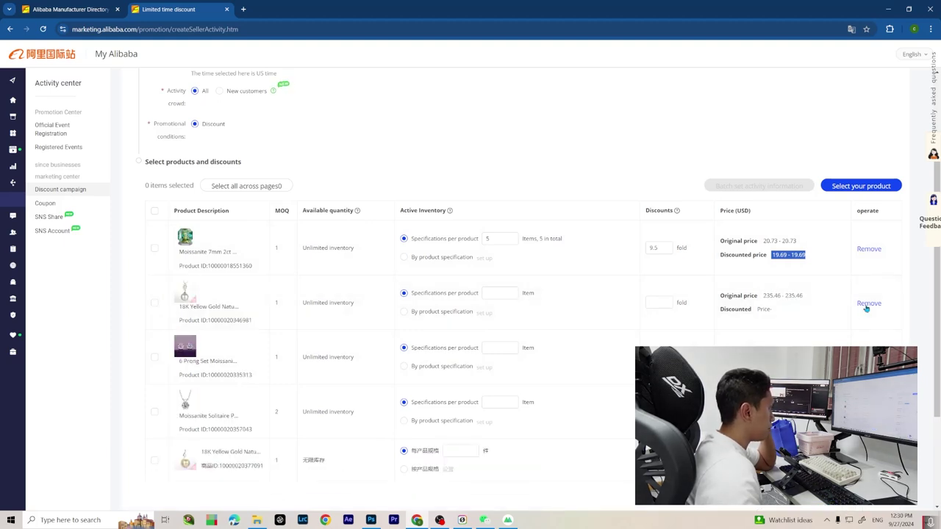
pyautogui.click(868, 303)
pyautogui.click(868, 303)
pyautogui.click(868, 303)
pyautogui.click(868, 303)
pyautogui.click(867, 309)
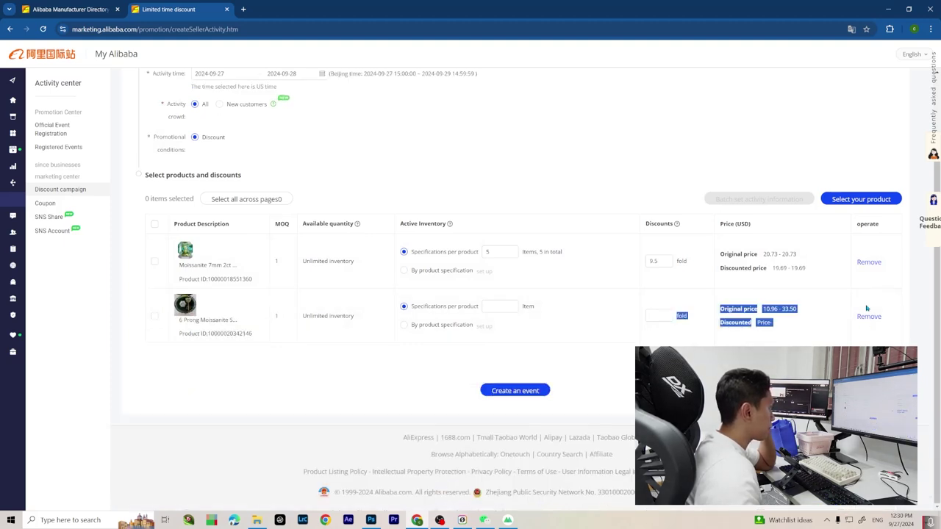
pyautogui.click(867, 316)
pyautogui.click(868, 321)
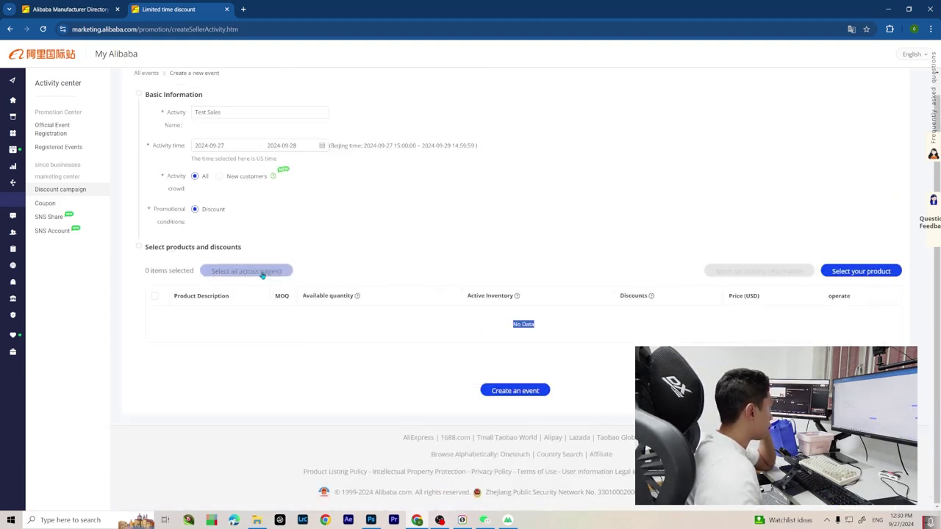
# - Add the 18K Pendant Pearls item with inventory 1 and a 9.5 discount, then create the event
pyautogui.click(876, 271)
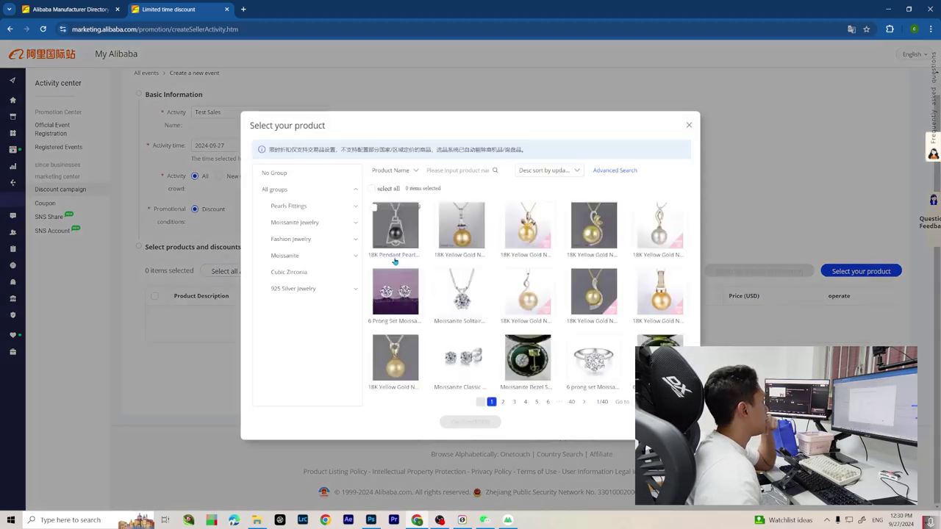
pyautogui.click(395, 244)
pyautogui.click(461, 421)
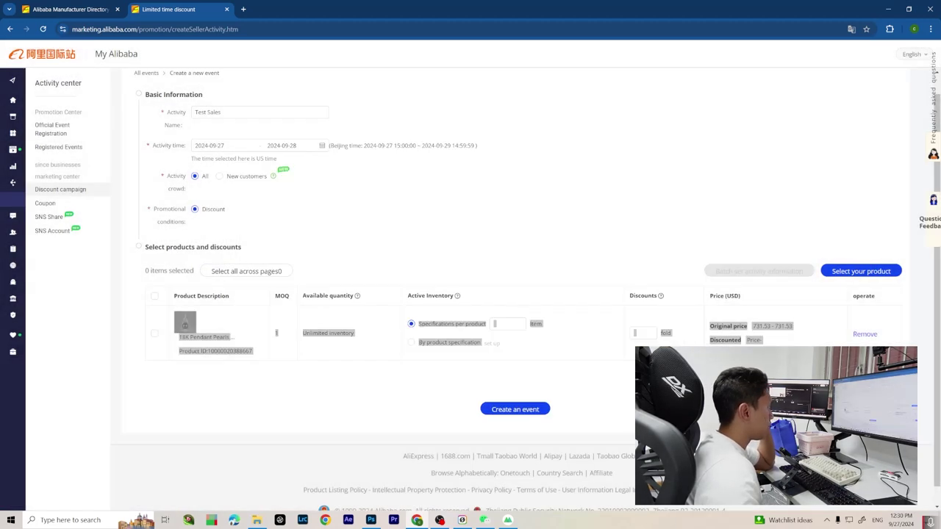
pyautogui.click(508, 324)
pyautogui.write('1')
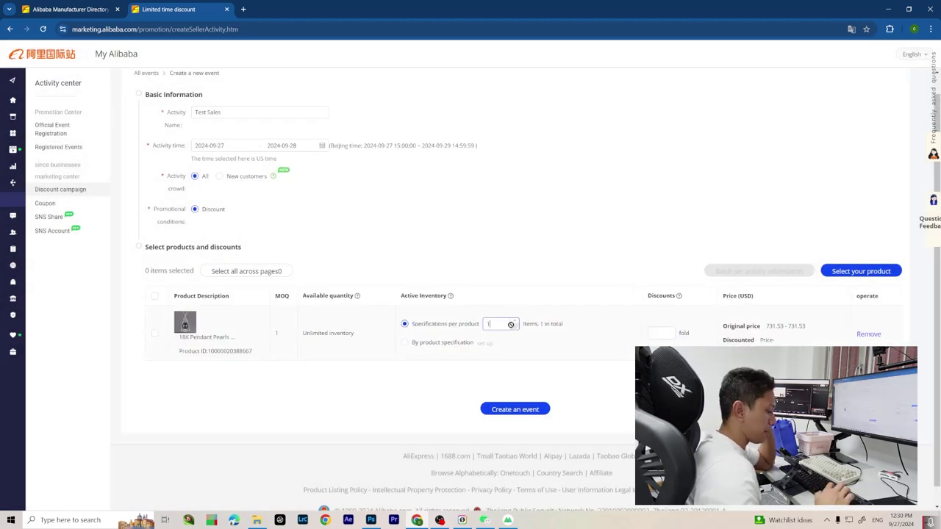
pyautogui.click(661, 332)
pyautogui.write('9')
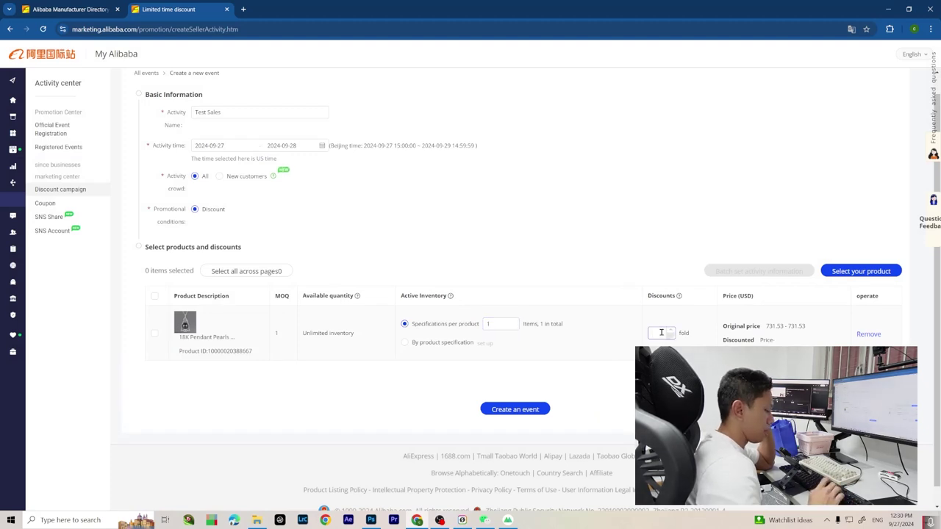
pyautogui.write('.5')
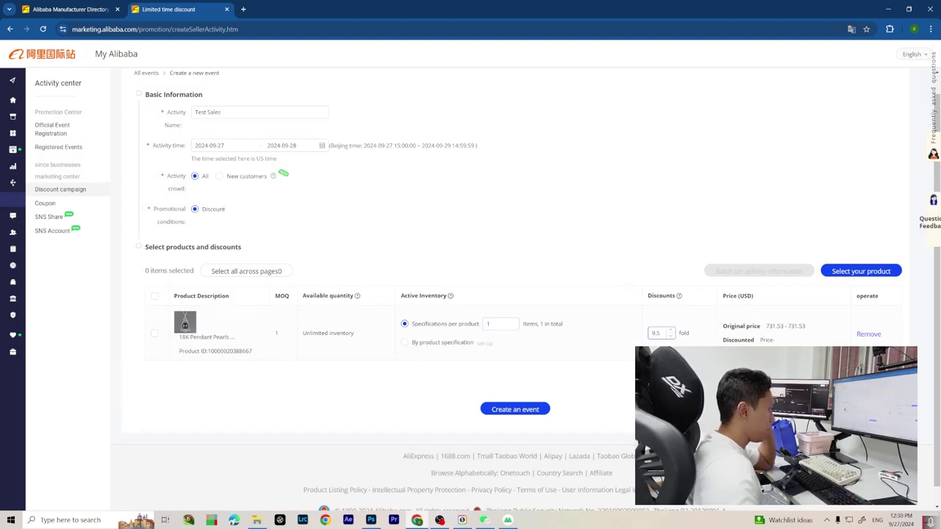
pyautogui.click(518, 414)
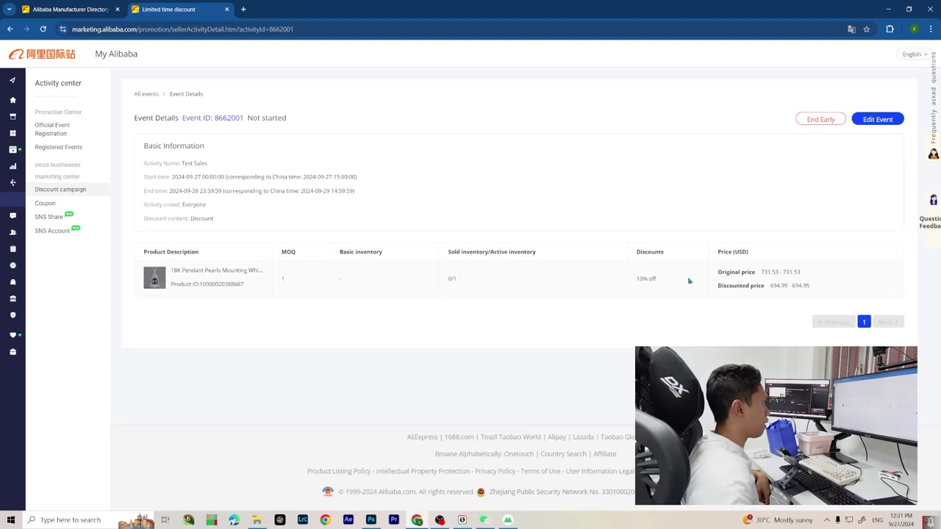
# - Highlight the pendant's 10% off price, reduced from 731.53 to 694.95, on Event Details
pyautogui.moveTo(655, 279); pyautogui.dragTo(609, 295)
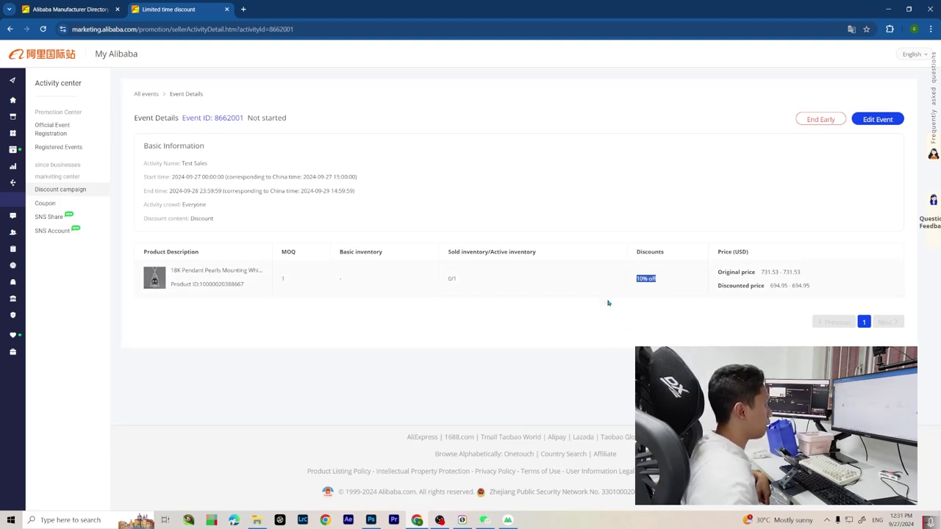